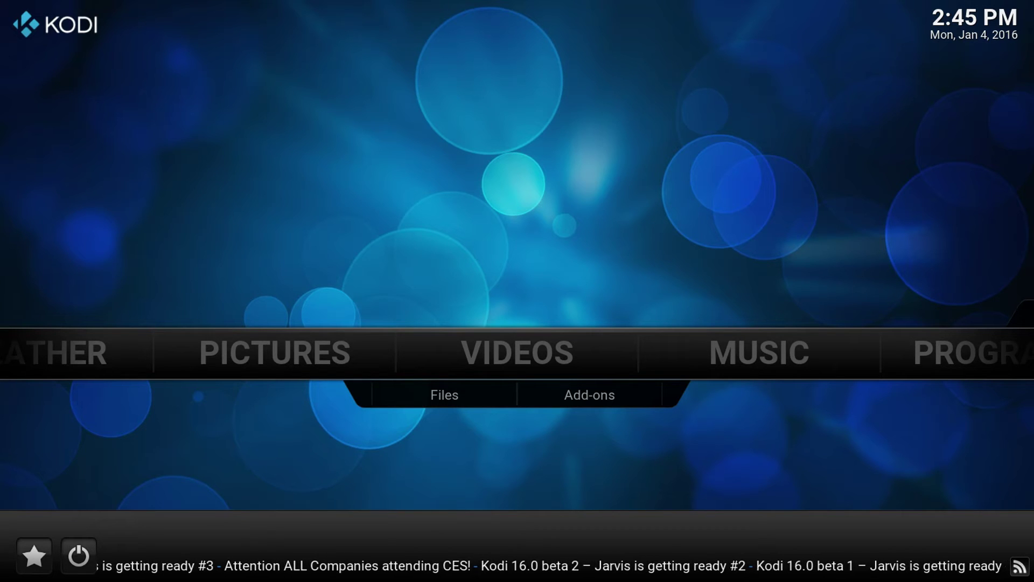
Step: Open the file manager, bring up the form for adding a files source, and close it without adding anything
{"action": "left_click", "coordinate": [999, 397]}
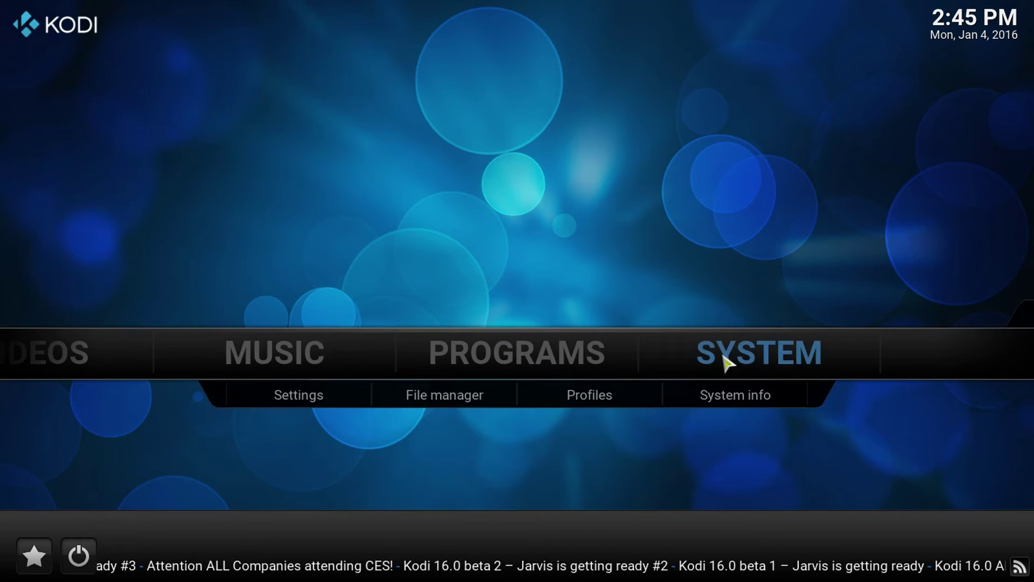
{"action": "mouse_move", "coordinate": [768, 370]}
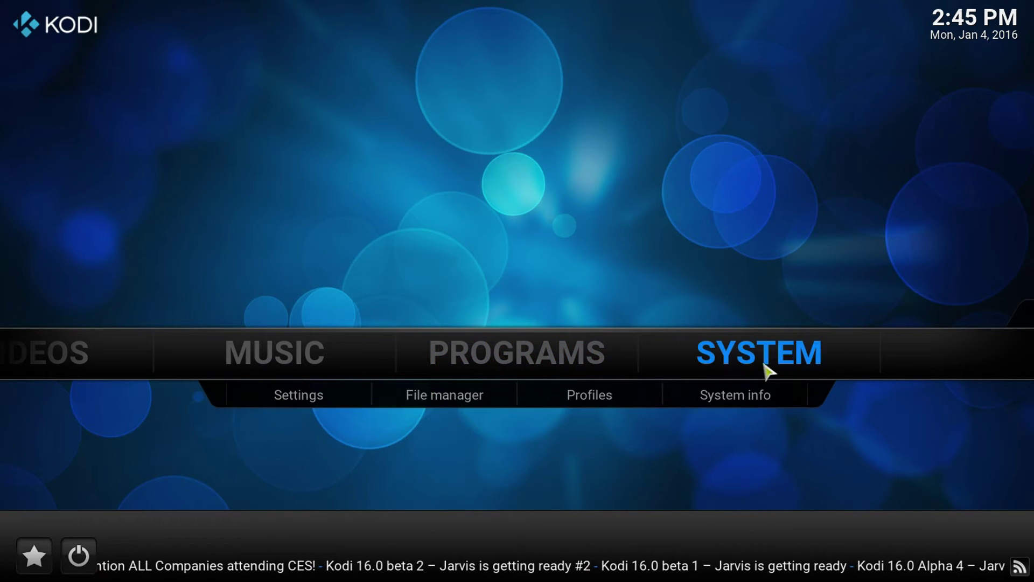
{"action": "left_click", "coordinate": [464, 395]}
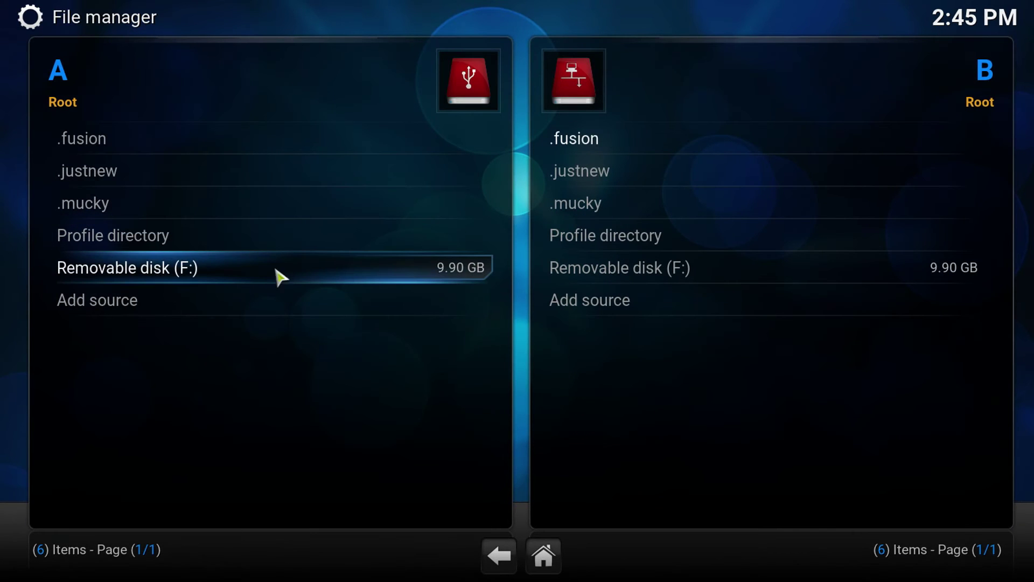
{"action": "left_click", "coordinate": [125, 309]}
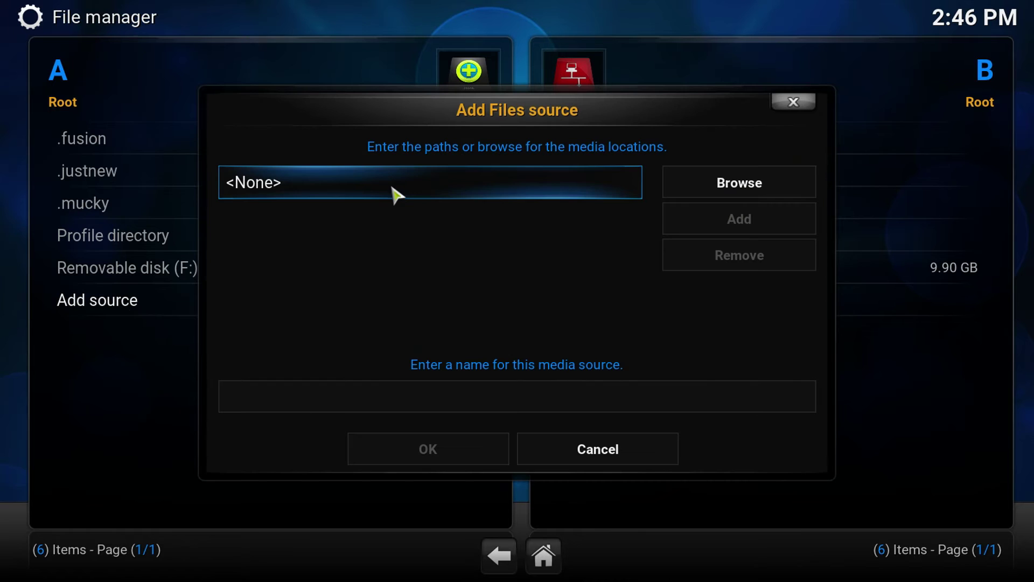
{"action": "left_click", "coordinate": [811, 105]}
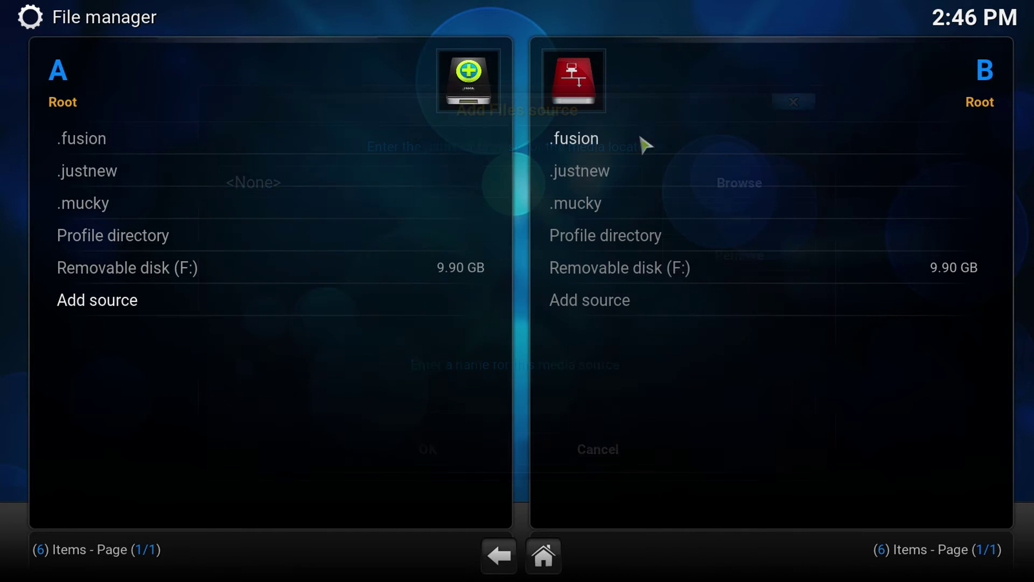
Step: Open the .mucky source for editing to review its path and name, and accept it without changes
{"action": "right_click", "coordinate": [99, 211]}
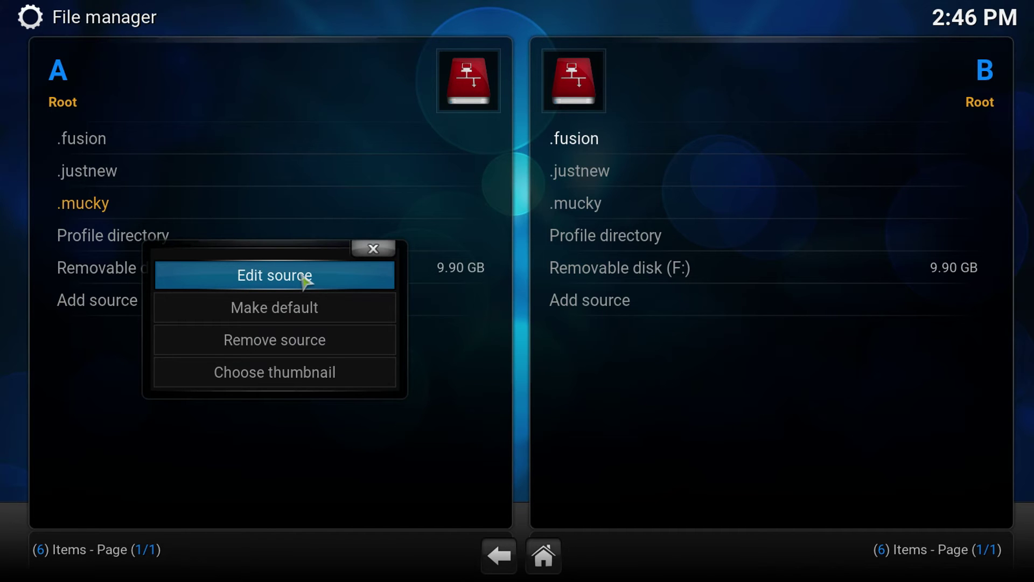
{"action": "left_click", "coordinate": [305, 277]}
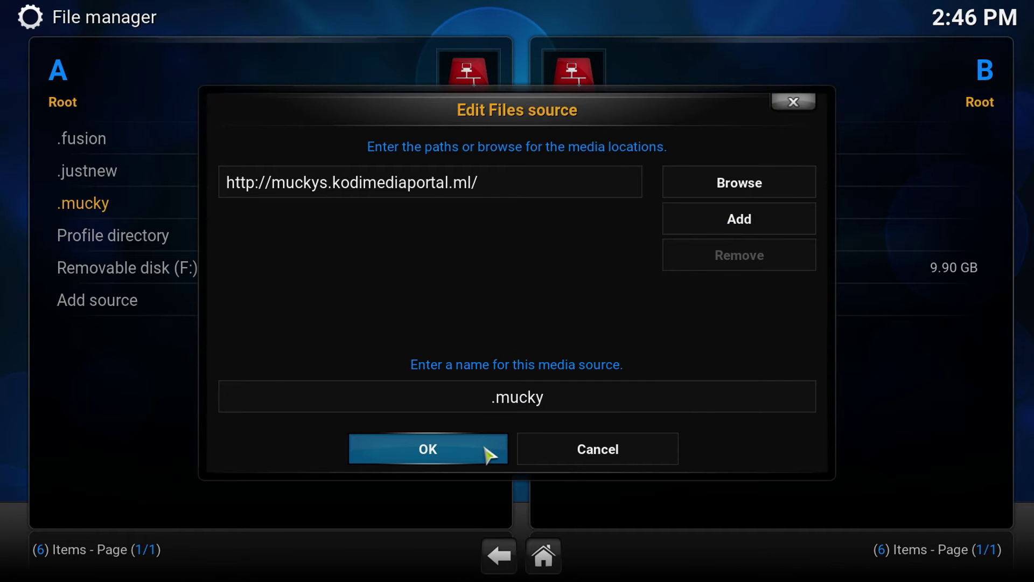
{"action": "left_click", "coordinate": [488, 454]}
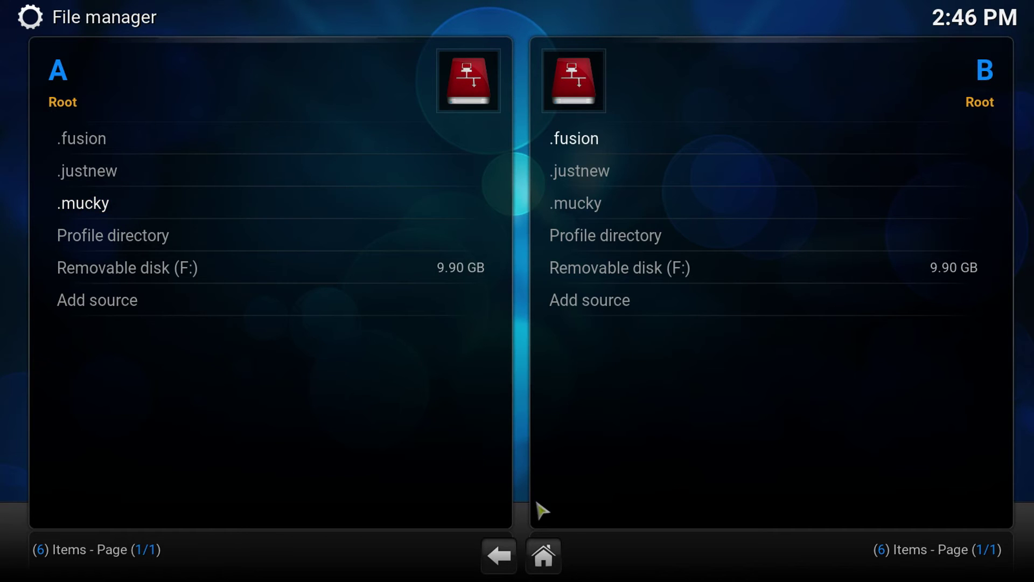
Step: Go to the add-on settings, view the sources offered for installing from a zip file, and close the list
{"action": "left_click", "coordinate": [556, 558]}
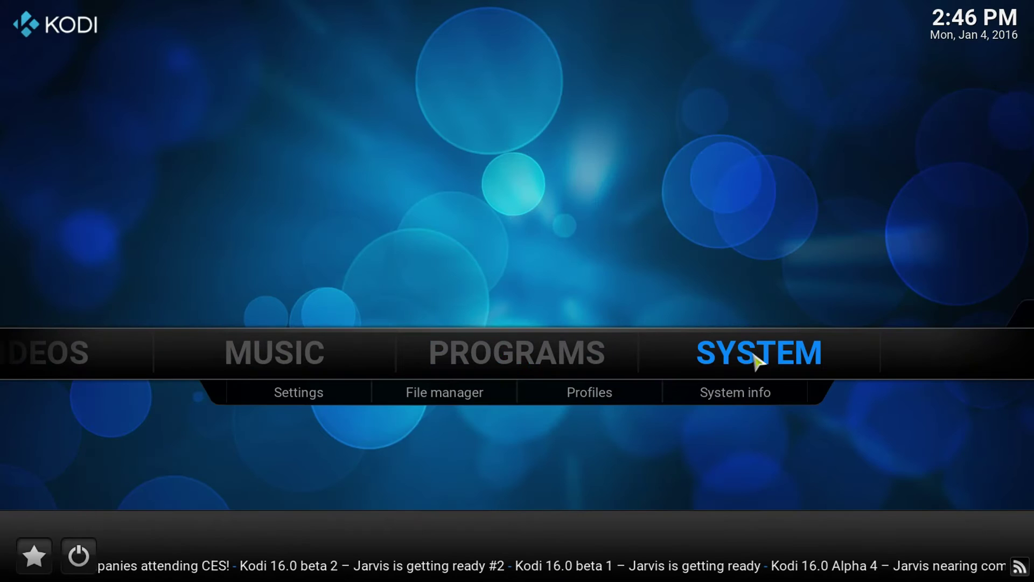
{"action": "left_click", "coordinate": [328, 399]}
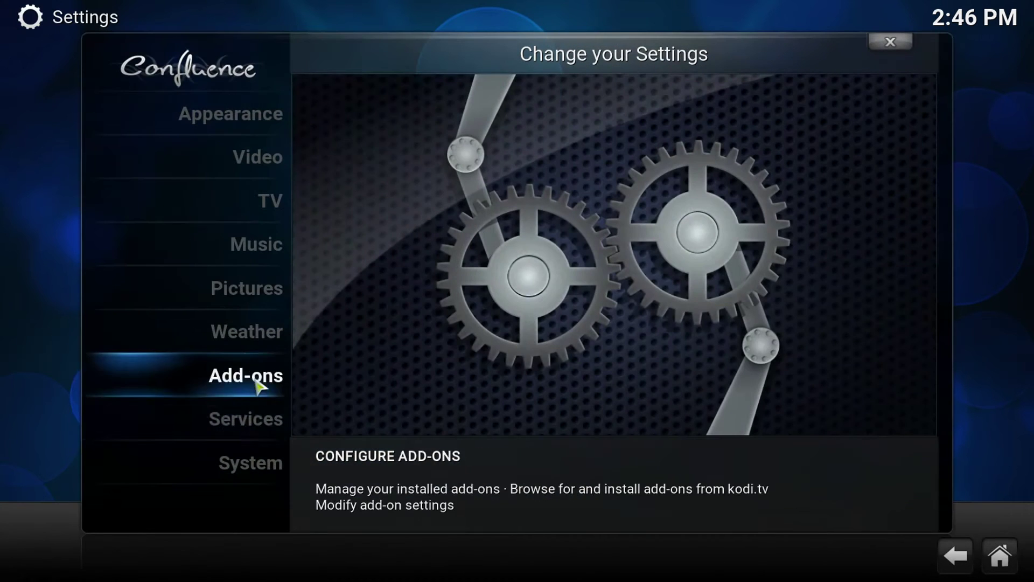
{"action": "left_click", "coordinate": [267, 393]}
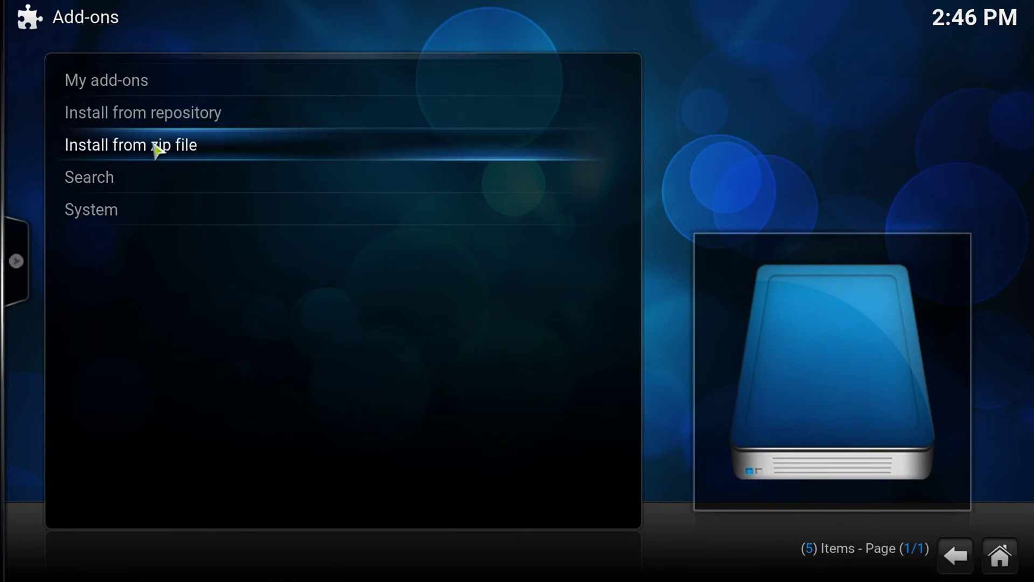
{"action": "left_click", "coordinate": [140, 148]}
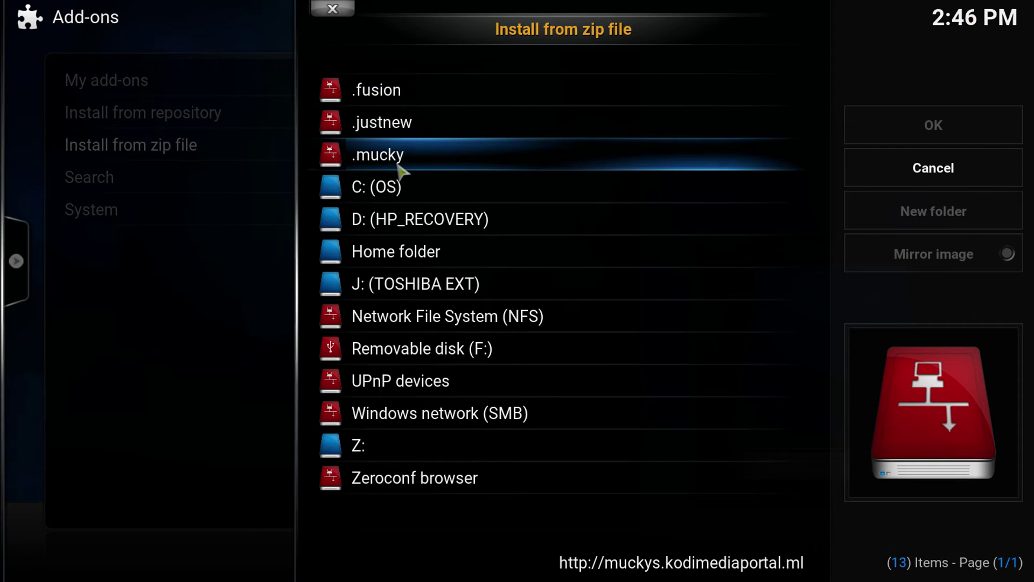
{"action": "left_click", "coordinate": [340, 11]}
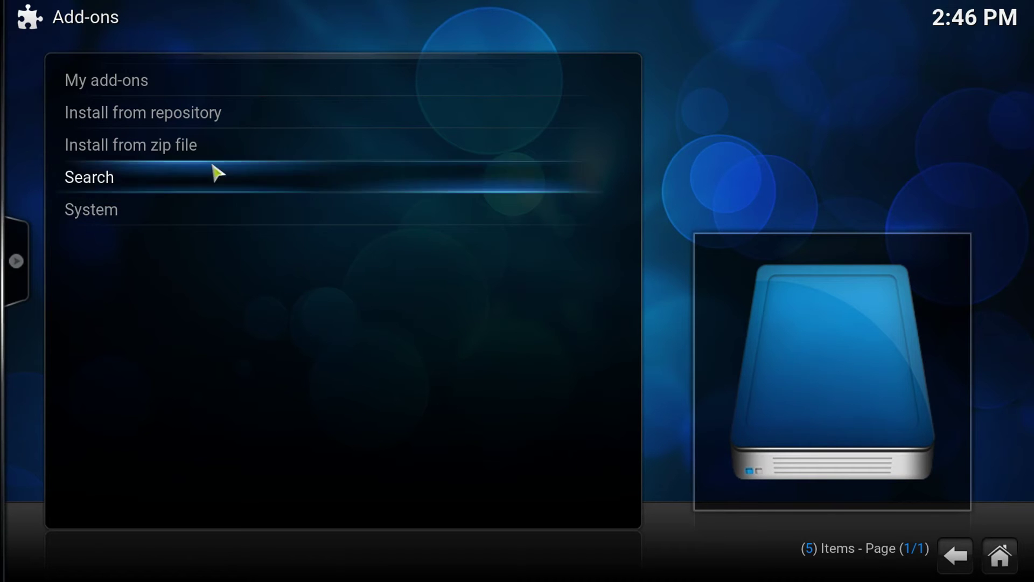
Step: Browse the installable repositories and open the video add-ons of Mucky Ducks Repo
{"action": "left_click", "coordinate": [185, 119]}
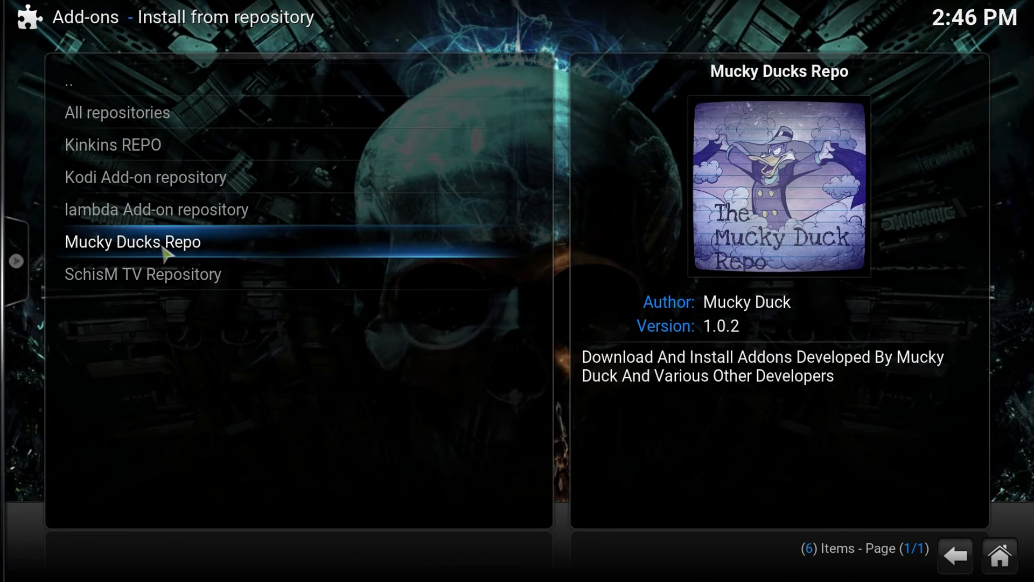
{"action": "left_click", "coordinate": [164, 251]}
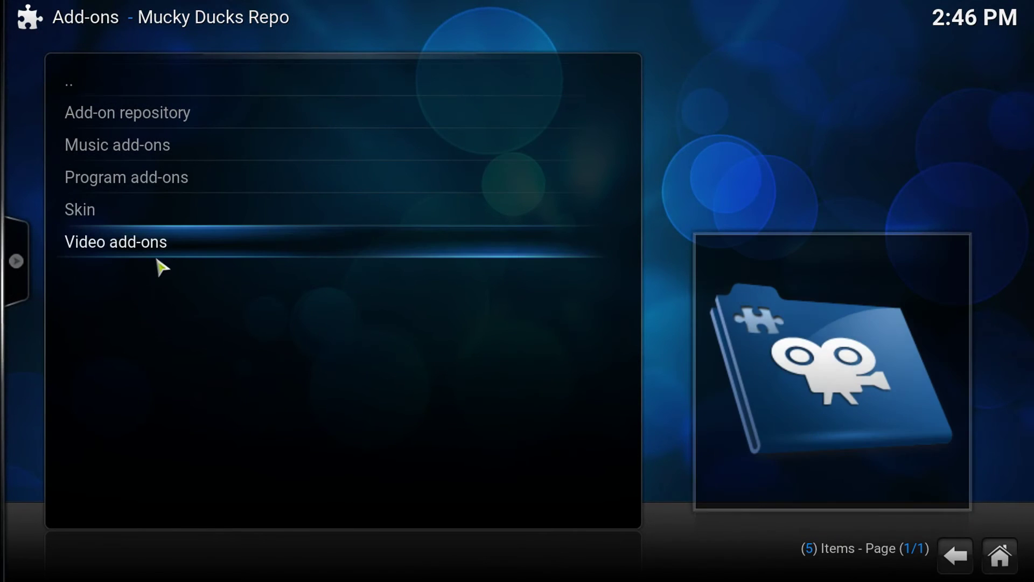
{"action": "left_click", "coordinate": [157, 250]}
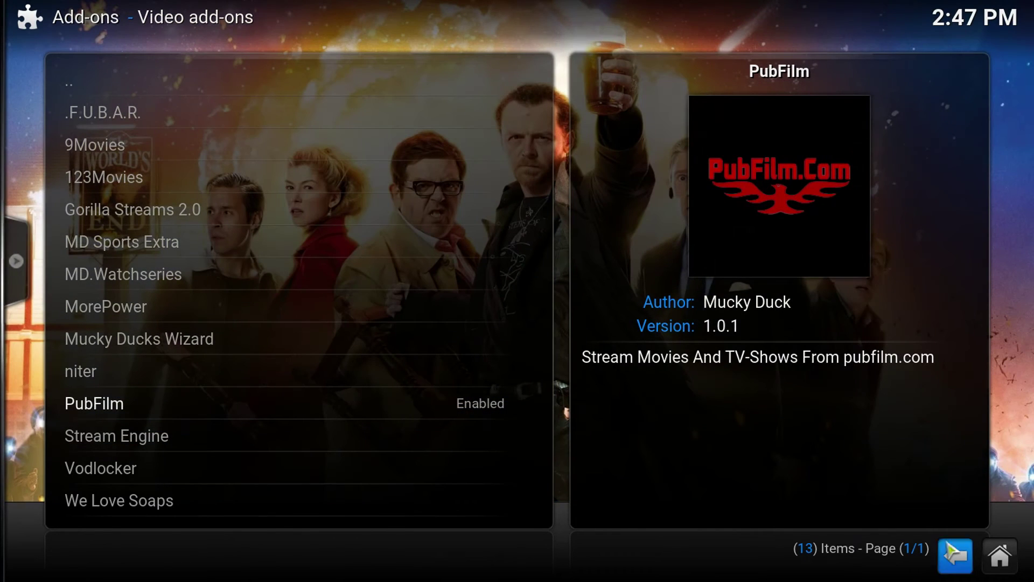
Step: Return to the home screen and launch PubFilm from the installed video add-ons to view its categories
{"action": "left_click", "coordinate": [999, 559]}
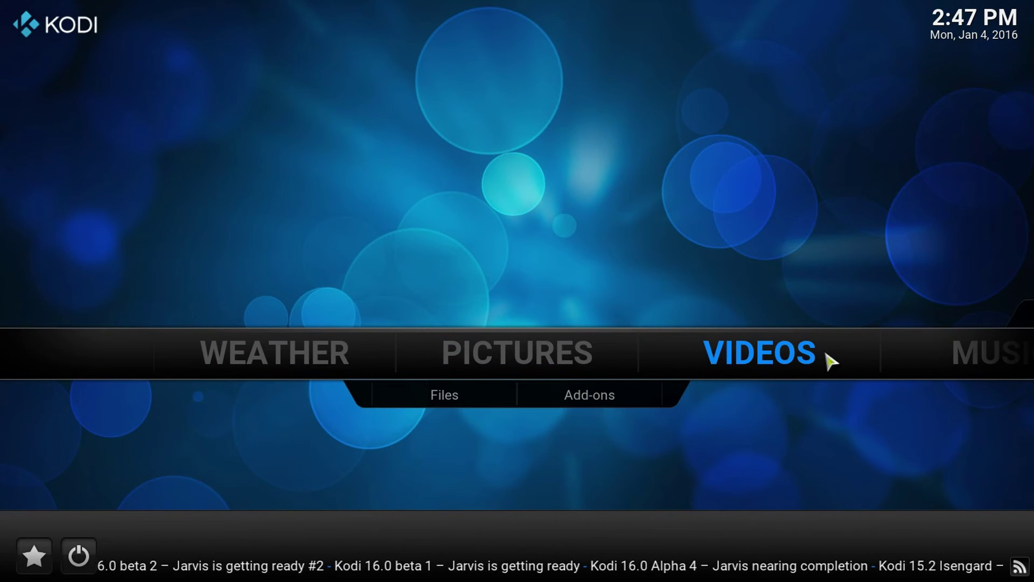
{"action": "left_click", "coordinate": [610, 400]}
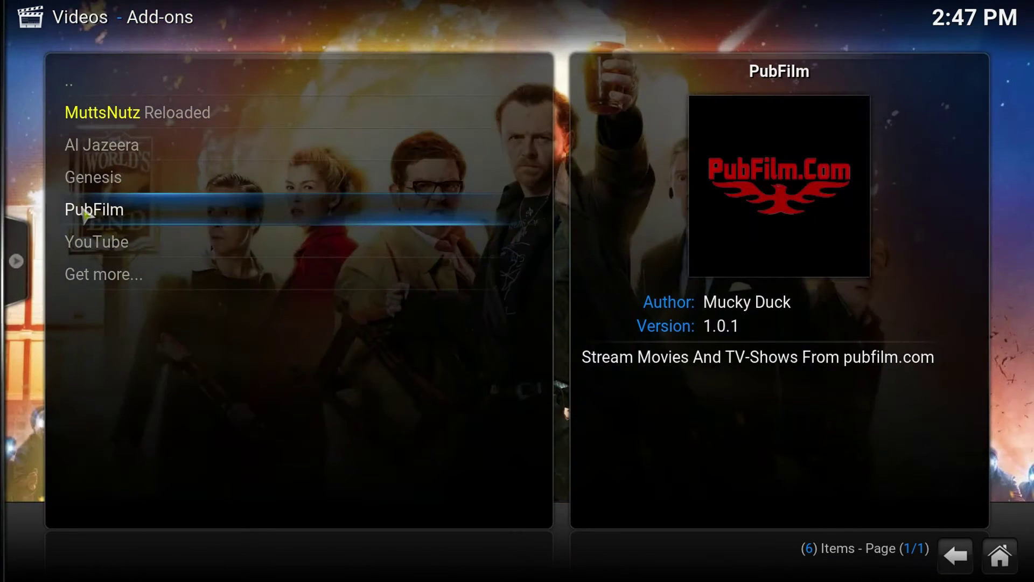
{"action": "left_click", "coordinate": [86, 213]}
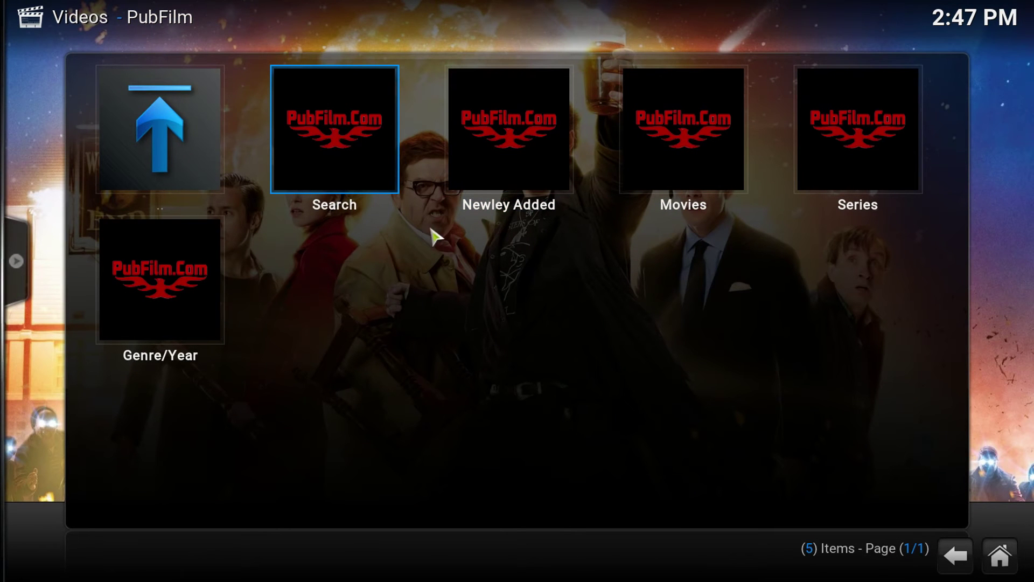
{"action": "key", "text": "Right"}
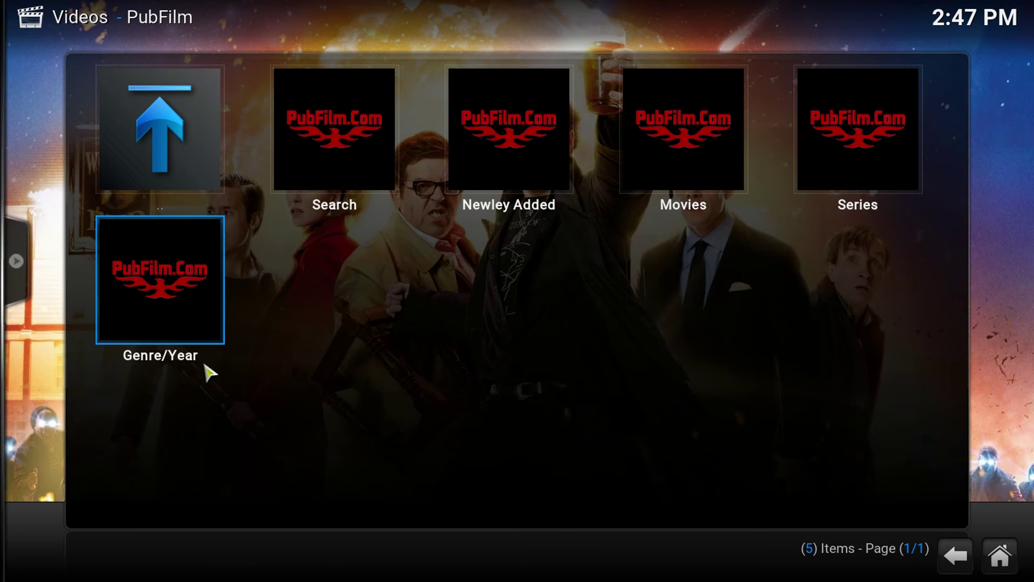
Step: Open PubFilm's Movies category and change its layout to poster thumbnails
{"action": "left_click", "coordinate": [693, 183]}
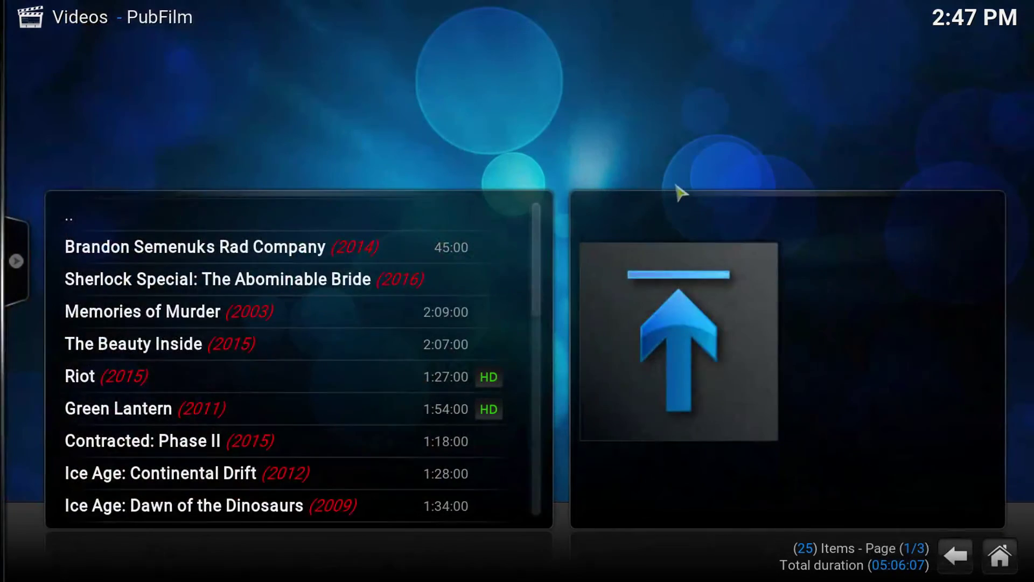
{"action": "mouse_move", "coordinate": [6, 139]}
{"action": "left_click", "coordinate": [51, 96]}
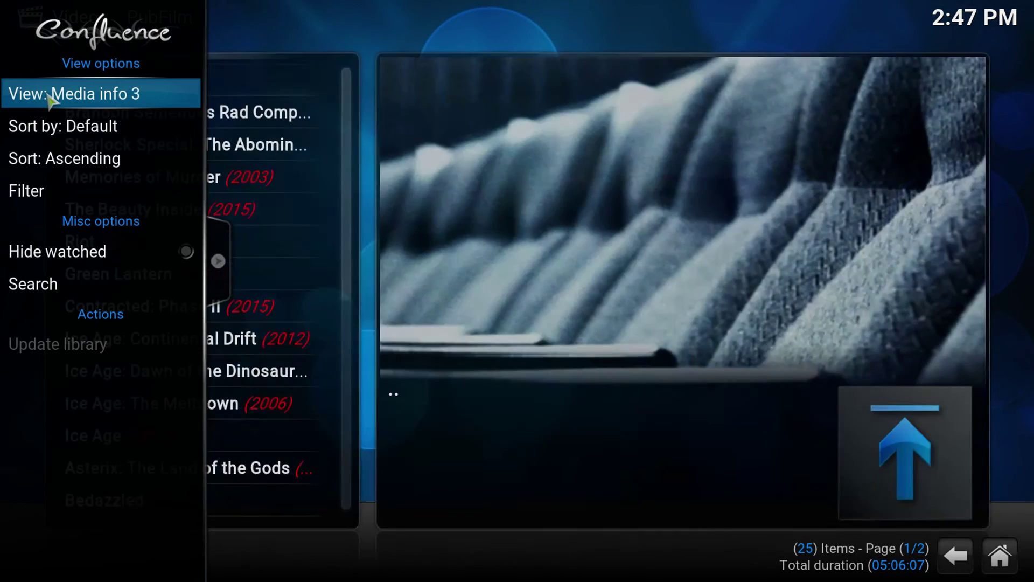
{"action": "left_click", "coordinate": [49, 95]}
{"action": "left_click", "coordinate": [48, 95]}
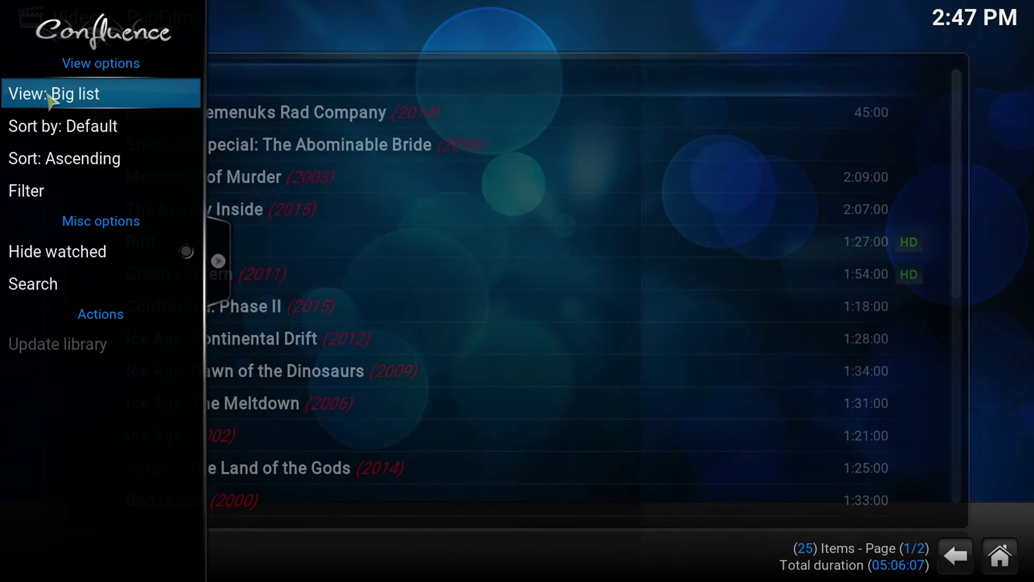
{"action": "left_click", "coordinate": [48, 95]}
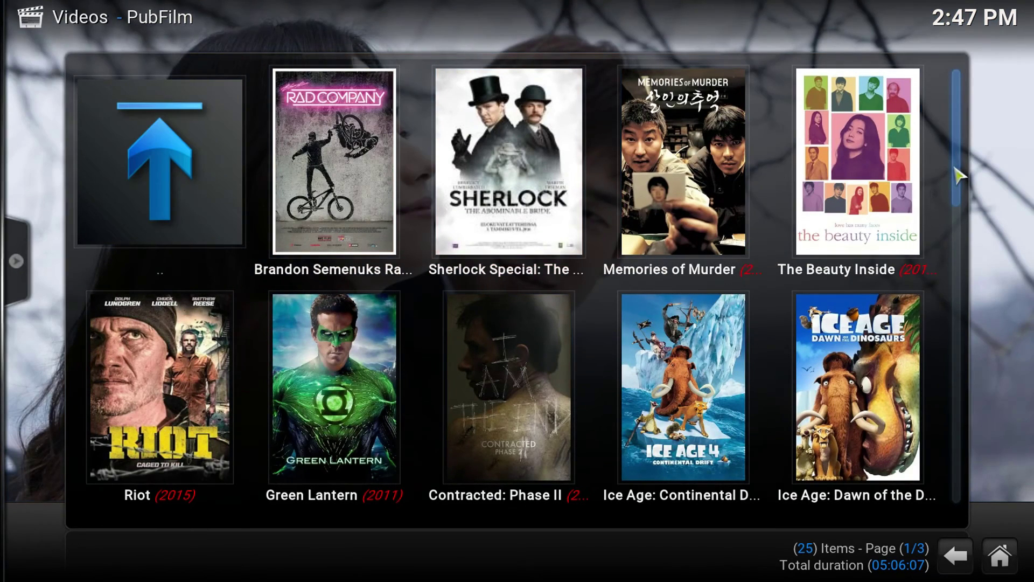
Step: Browse the movie posters, start playing Tiger House (2015), and enter the playback PIN/password
{"action": "scroll", "coordinate": [958, 189], "scroll_direction": "down", "scroll_amount": 1}
{"action": "scroll", "coordinate": [948, 178], "scroll_direction": "up", "scroll_amount": 1}
{"action": "scroll", "coordinate": [962, 194], "scroll_direction": "down", "scroll_amount": 1}
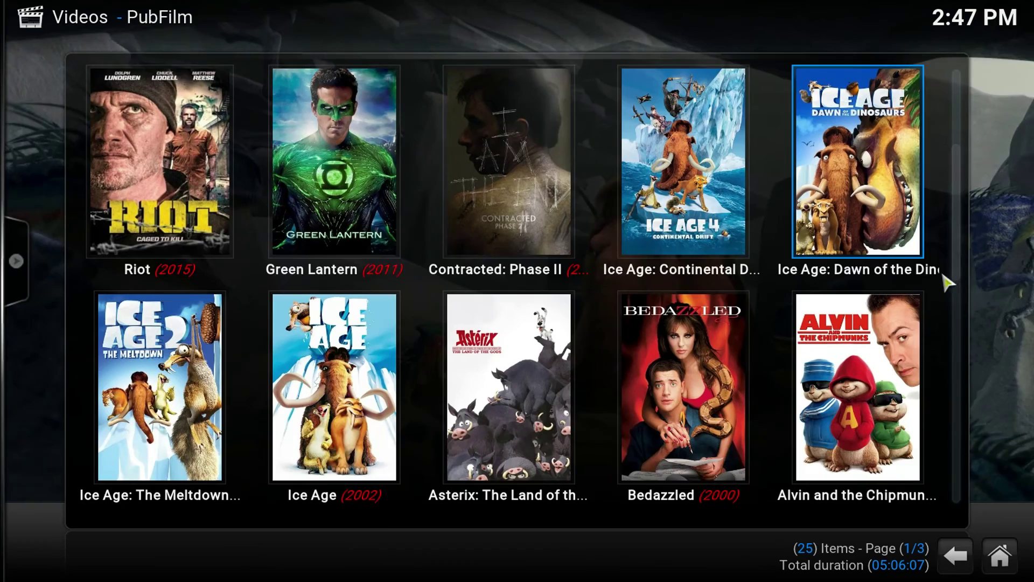
{"action": "scroll", "coordinate": [963, 240], "scroll_direction": "down", "scroll_amount": 1}
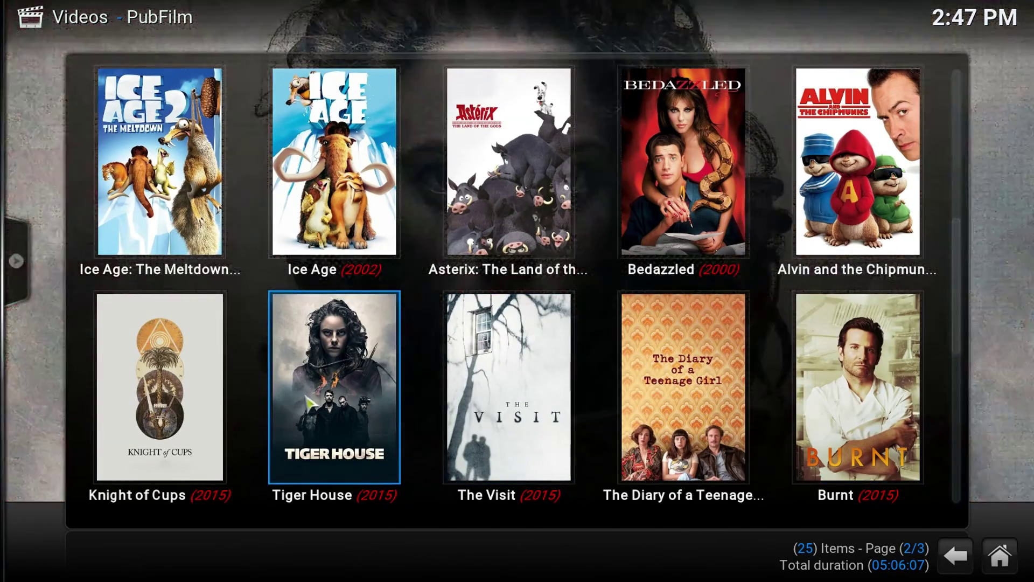
{"action": "left_click", "coordinate": [387, 402]}
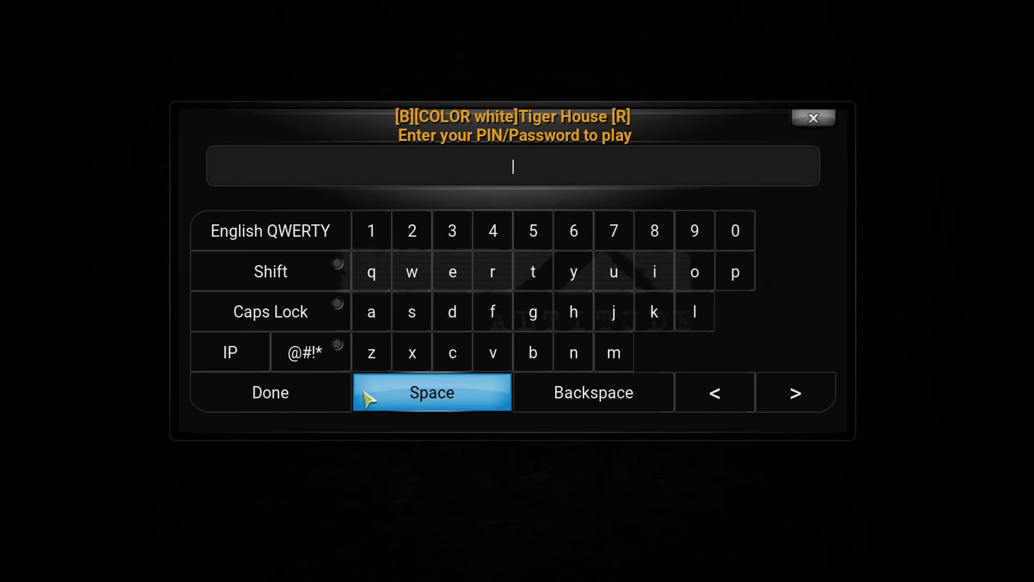
{"action": "type", "text": "****"}
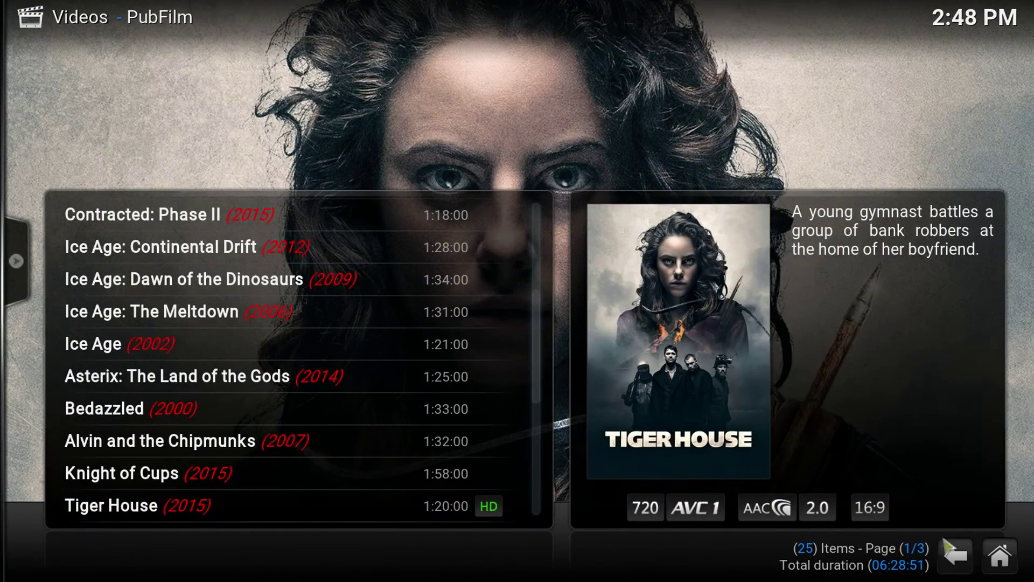
Step: Go back to the home screen, reopen PubFilm from the video add-ons, and open its Series category
{"action": "left_click", "coordinate": [951, 553]}
{"action": "left_click", "coordinate": [951, 553]}
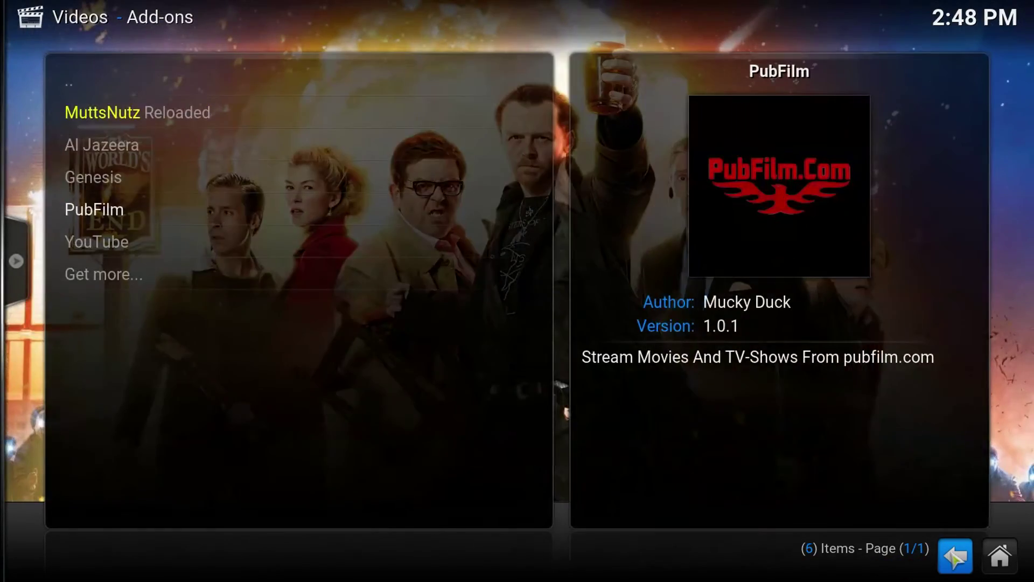
{"action": "left_click", "coordinate": [951, 553]}
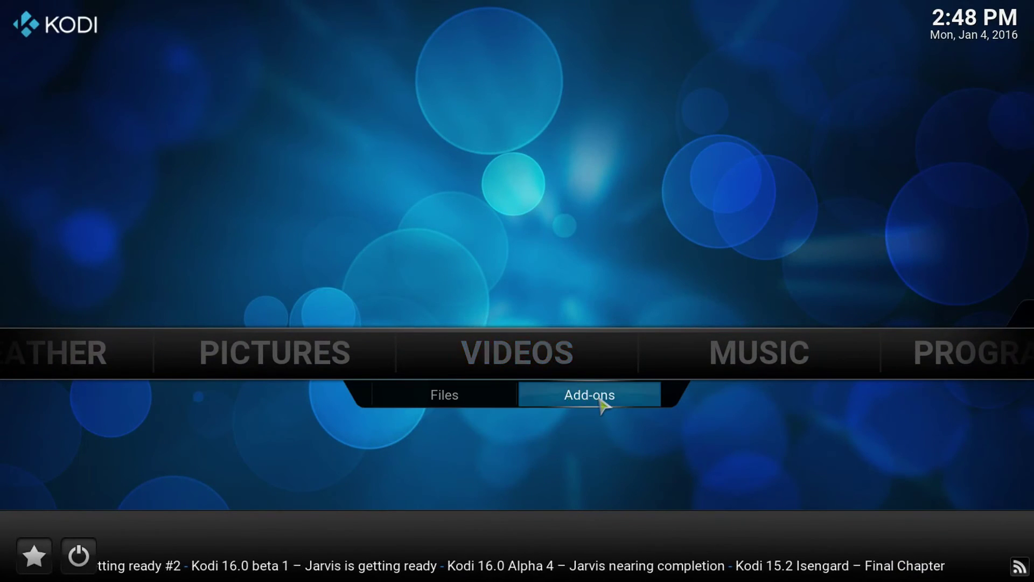
{"action": "left_click", "coordinate": [600, 399]}
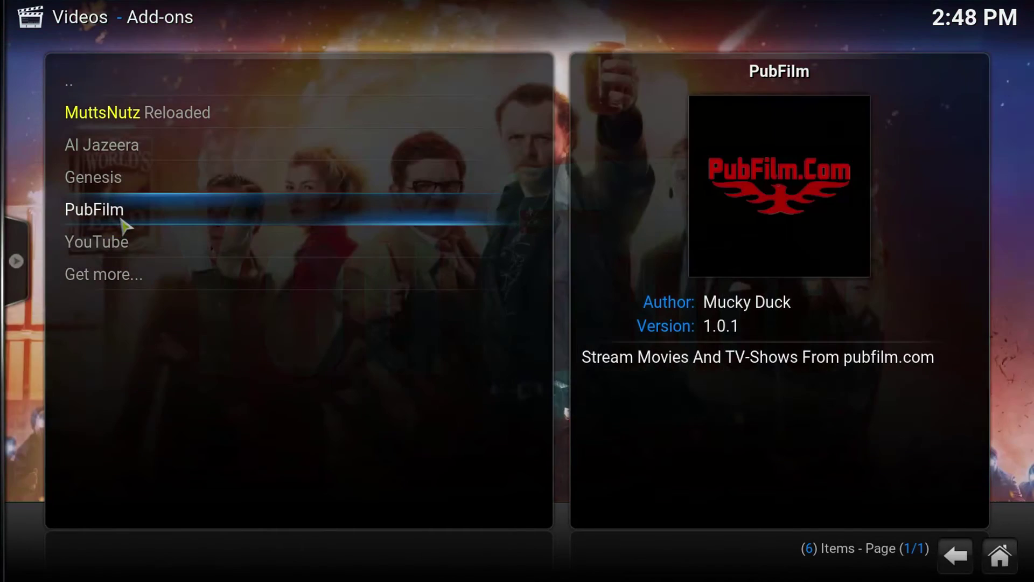
{"action": "left_click", "coordinate": [127, 216]}
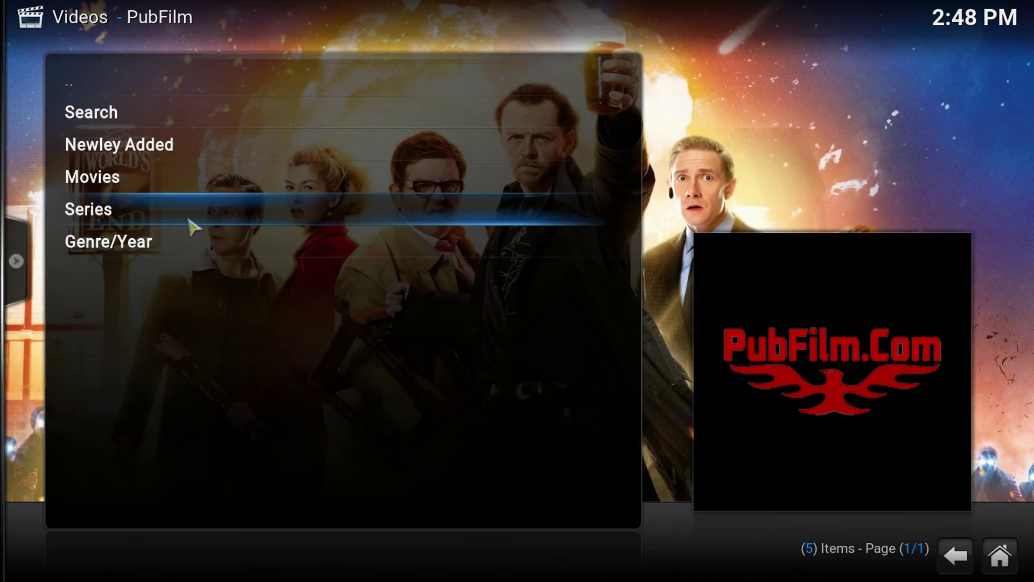
{"action": "left_click", "coordinate": [191, 227]}
Step: Change the series listing's layout to poster thumbnails and browse the shows
{"action": "mouse_move", "coordinate": [5, 151]}
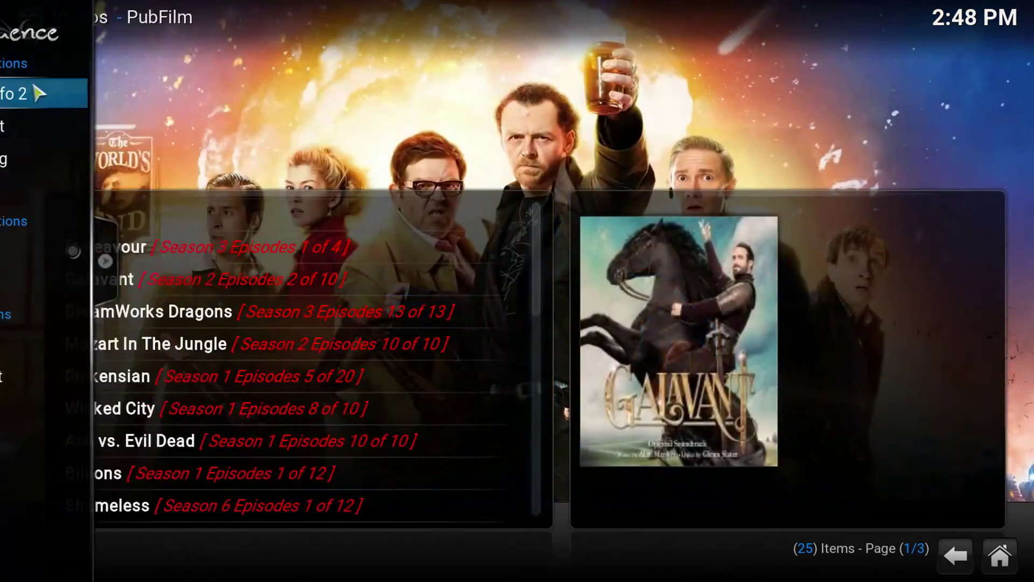
{"action": "left_click", "coordinate": [33, 102]}
{"action": "left_click", "coordinate": [33, 104]}
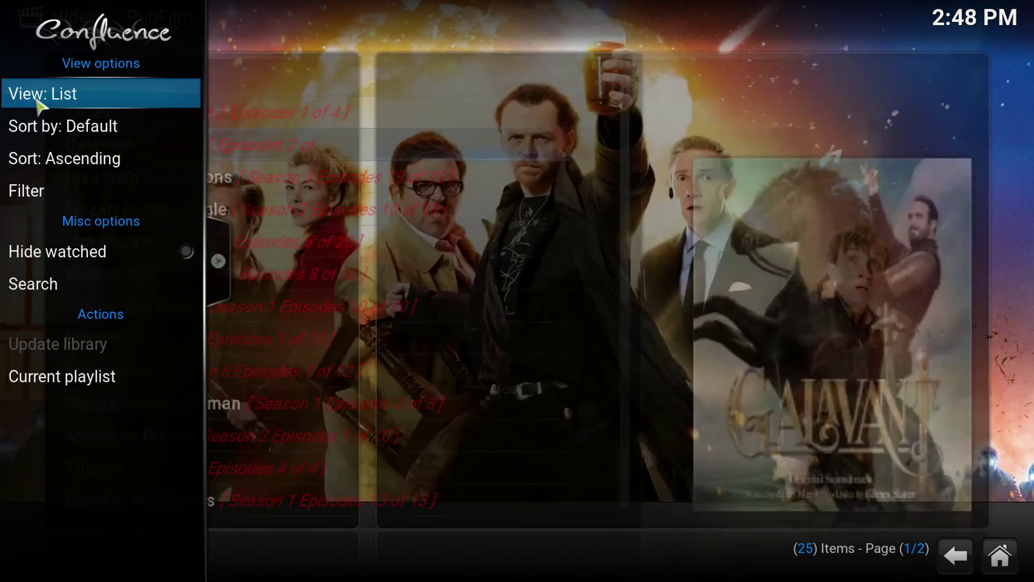
{"action": "left_click", "coordinate": [37, 101]}
{"action": "left_click", "coordinate": [36, 101]}
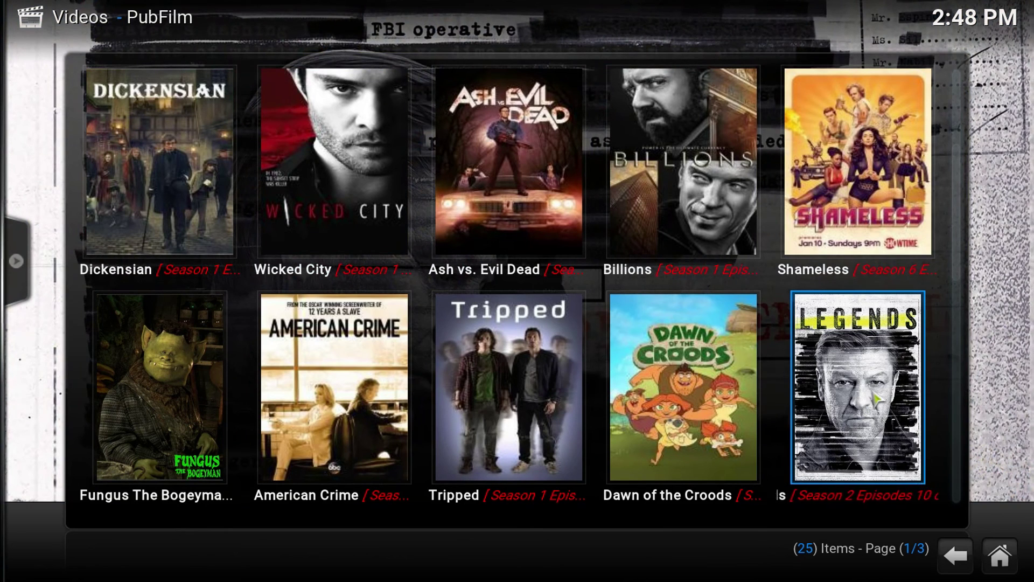
Step: Open the Legends series, start playing Episode 1, and enter the playback PIN/password
{"action": "left_click", "coordinate": [876, 396]}
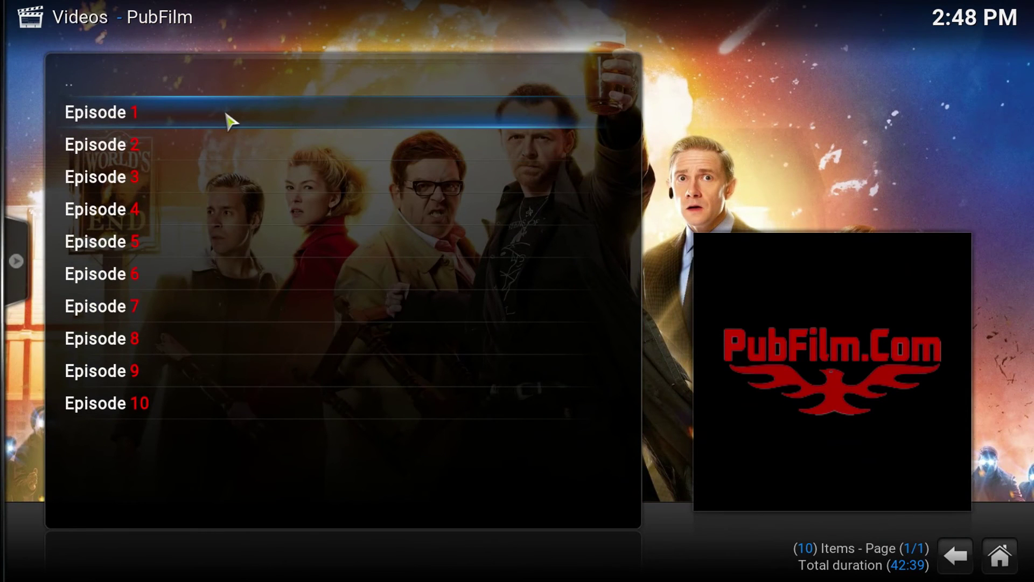
{"action": "left_click", "coordinate": [227, 115]}
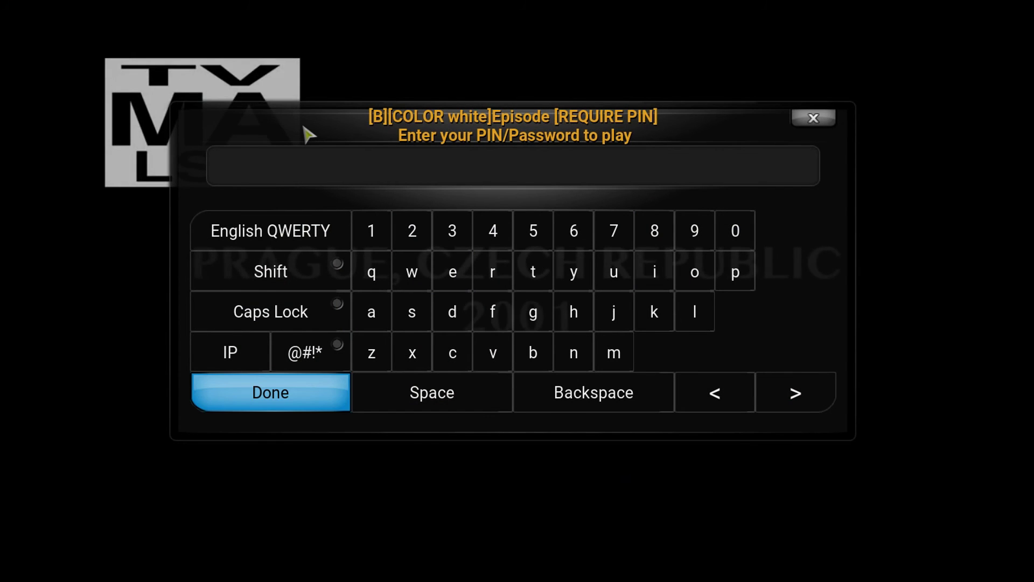
{"action": "type", "text": "****"}
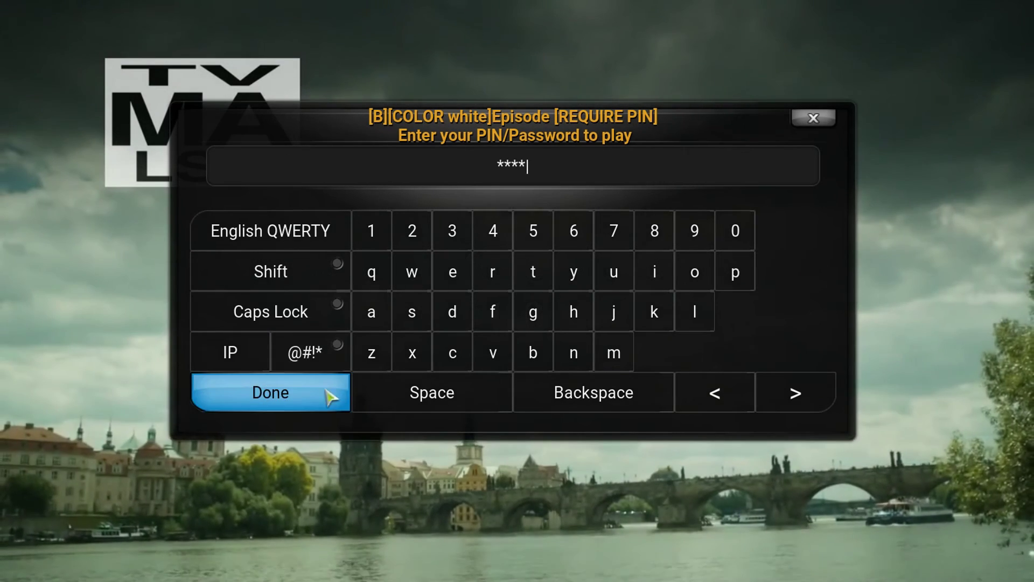
{"action": "left_click", "coordinate": [332, 392]}
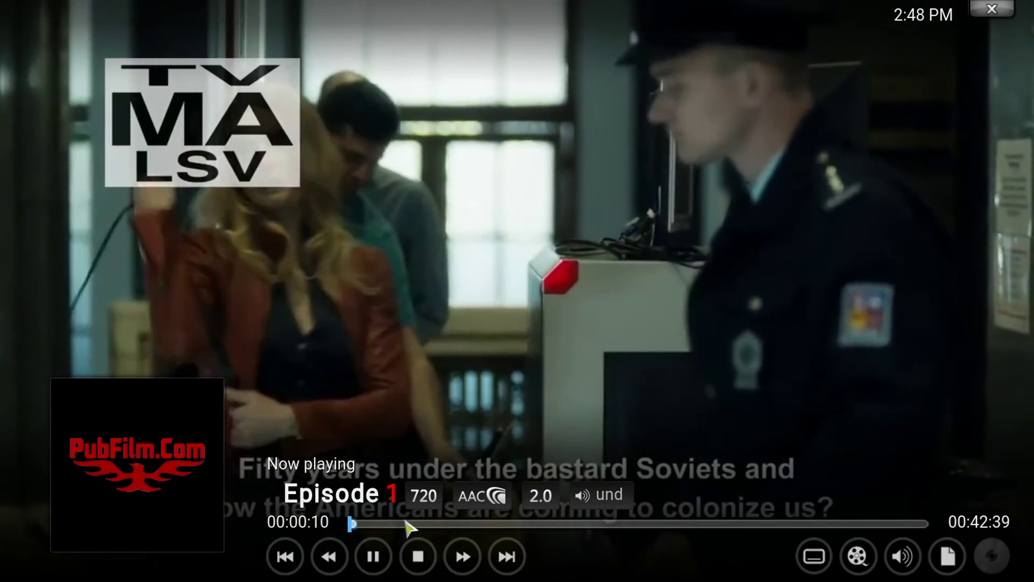
Step: Stop the episode's playback and return to the home screen
{"action": "left_click", "coordinate": [416, 557]}
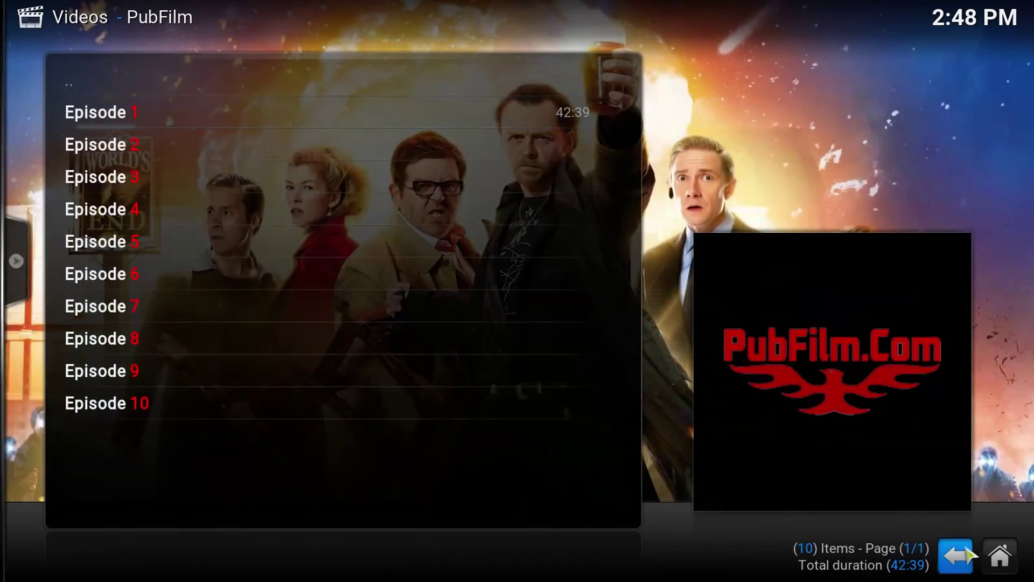
{"action": "left_click", "coordinate": [996, 553]}
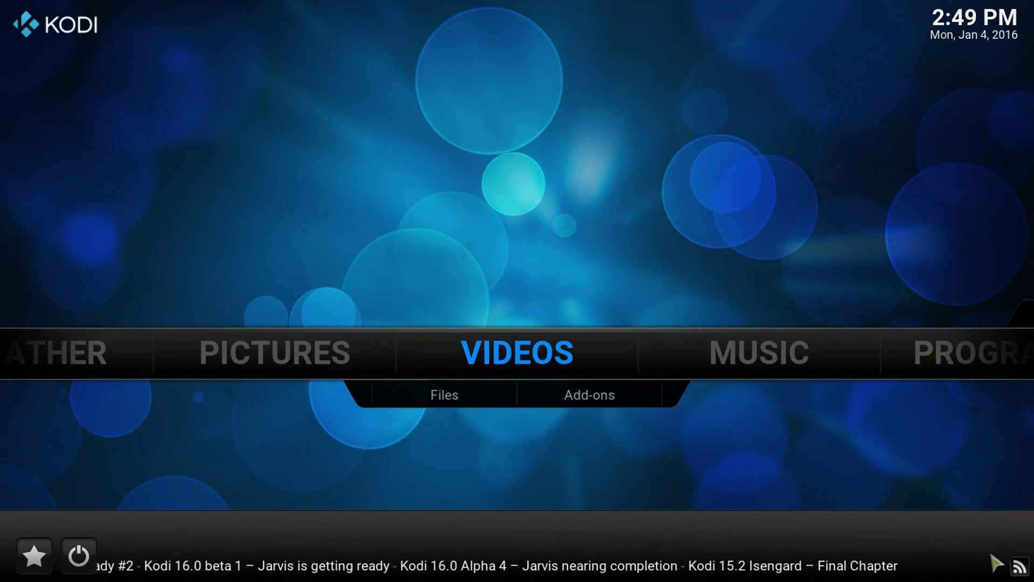